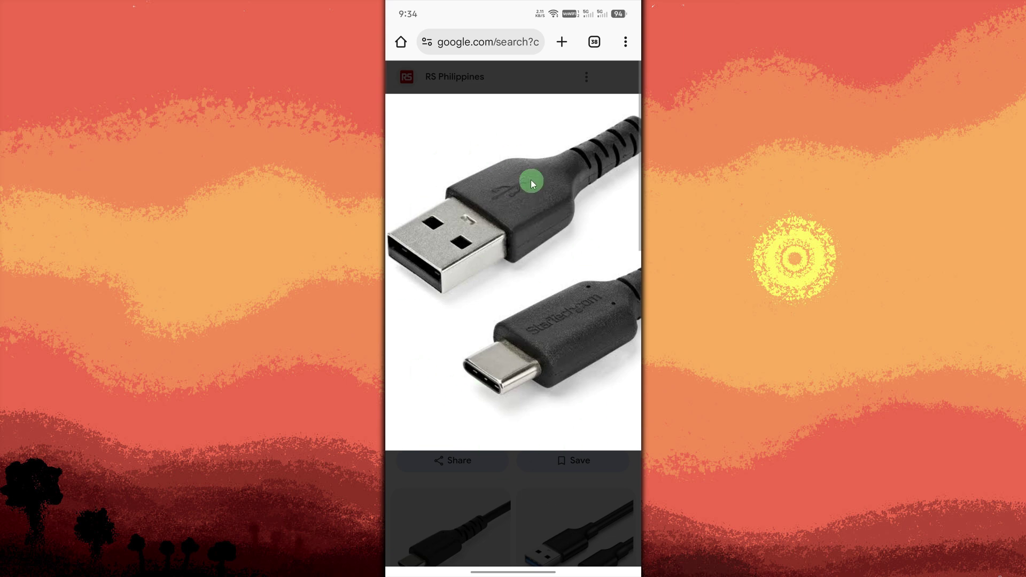
# Swipe past the USB cable image to the next Chrome search result.
pyautogui.moveTo(531, 180); pyautogui.dragTo(416, 180)
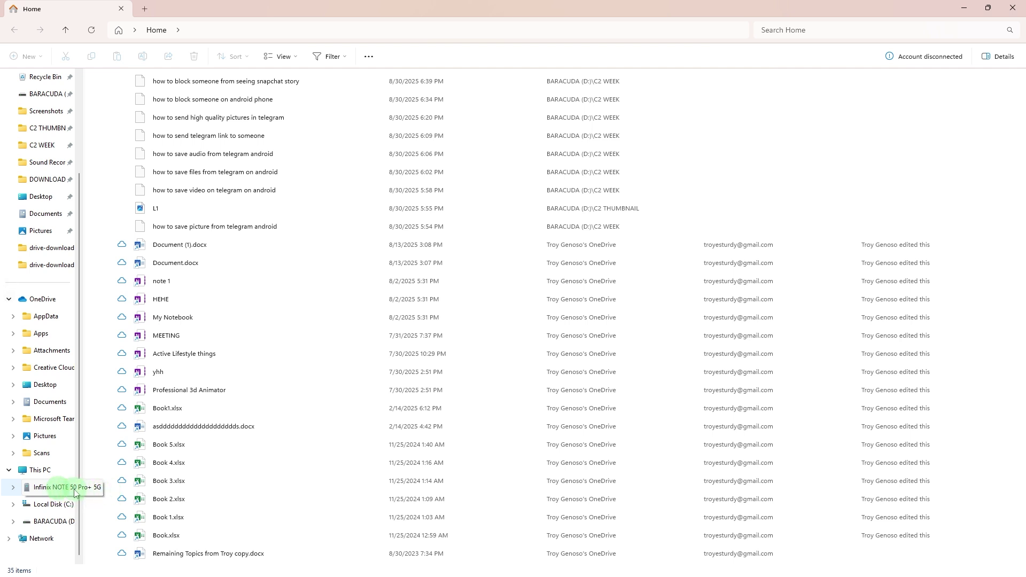
# Open the Infinix NOTE 50 Pro+ 5G phone's Internal shared storage.
pyautogui.click(75, 489)
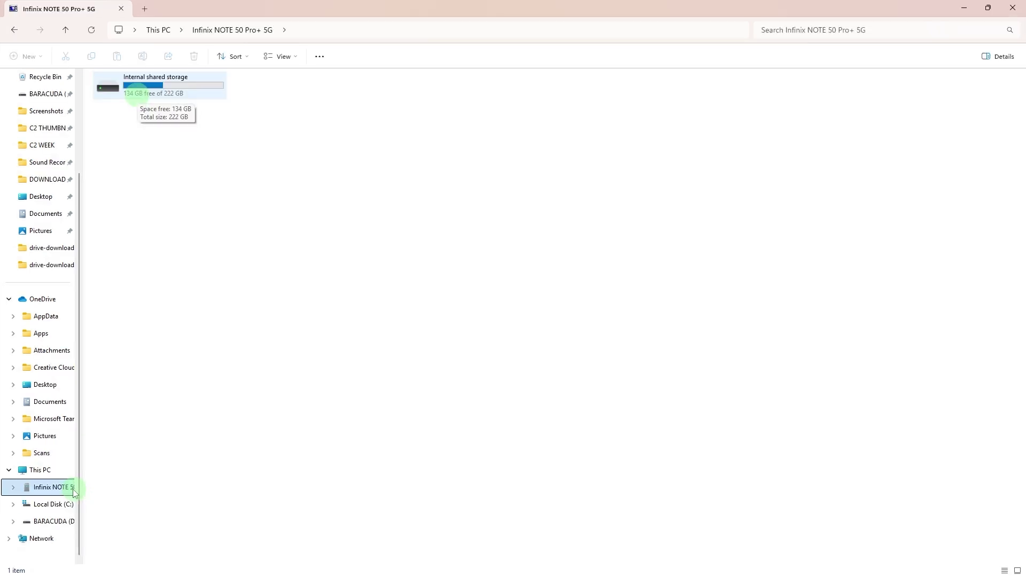
pyautogui.doubleClick(129, 96)
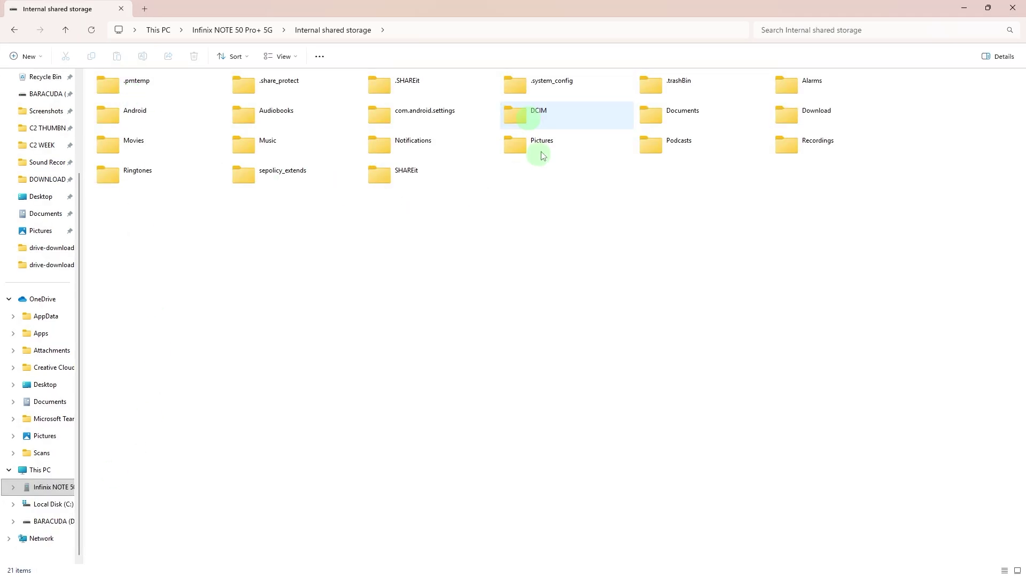
# Open the phone's DCIM folder and then its Snapchat photos folder.
pyautogui.click(525, 112)
pyautogui.doubleClick(518, 113)
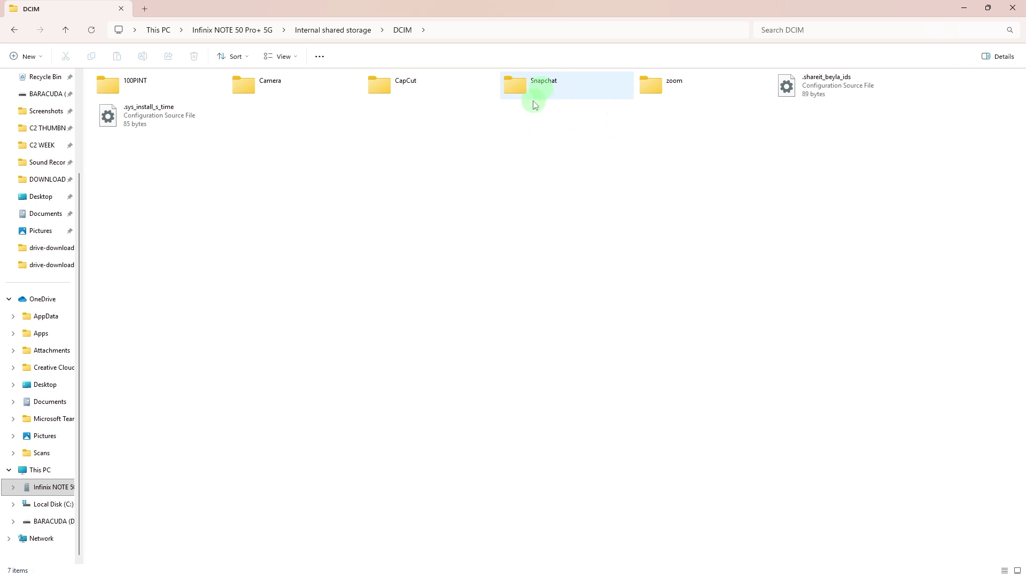
pyautogui.doubleClick(532, 103)
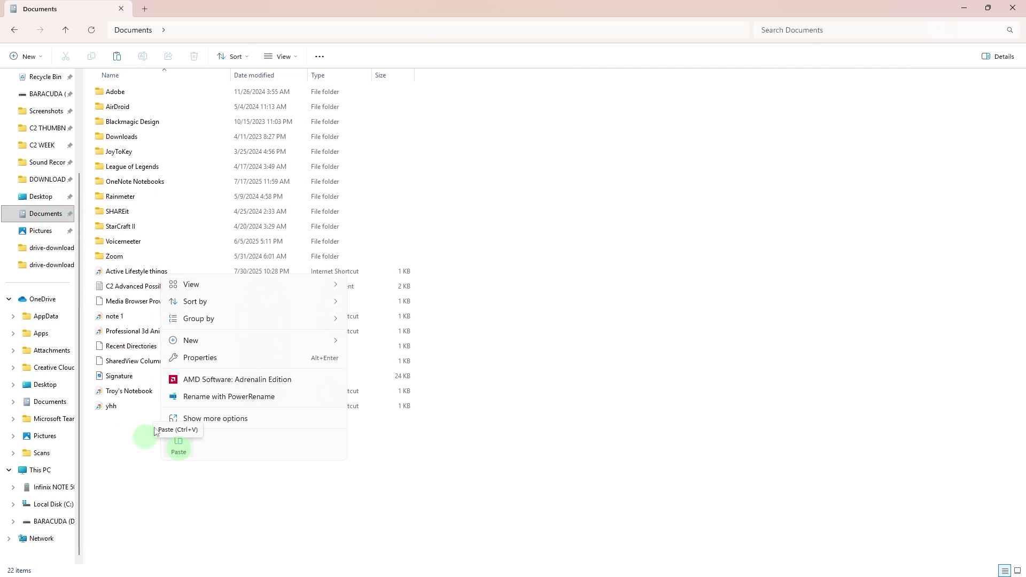
pyautogui.click(181, 453)
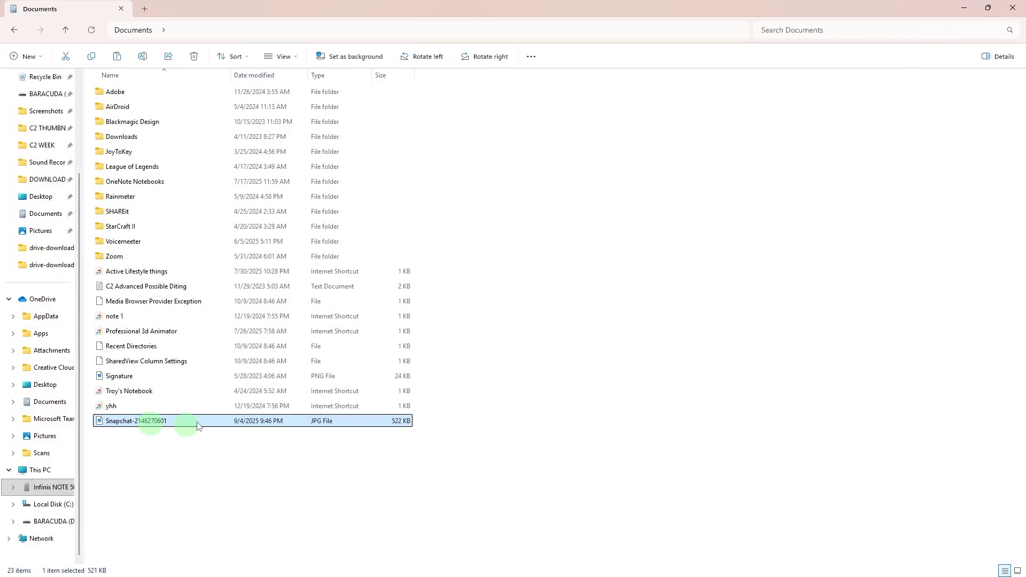